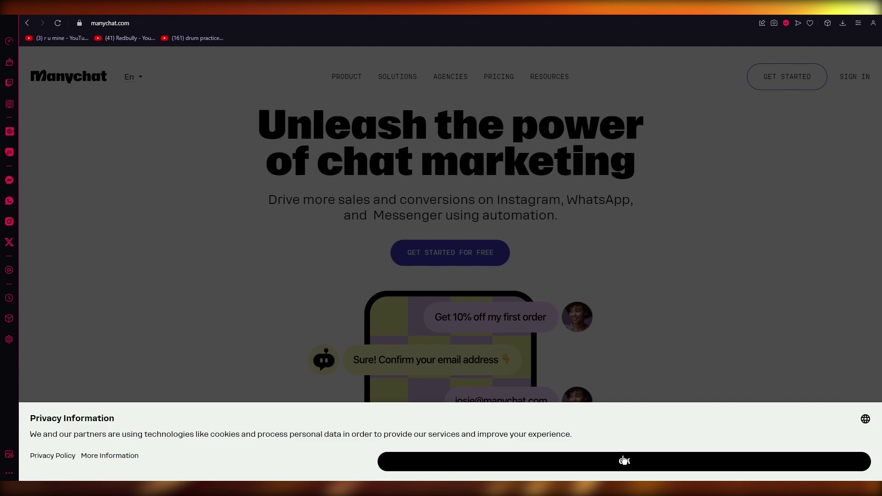
Step: Accept the Privacy Information cookie banner on the manychat.com homepage
left_click(624, 460)
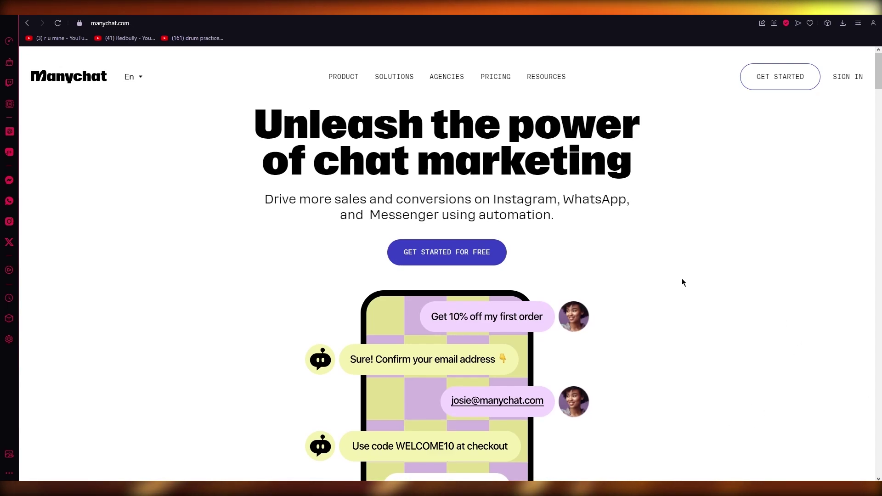
scroll(620, 287, "down", 5)
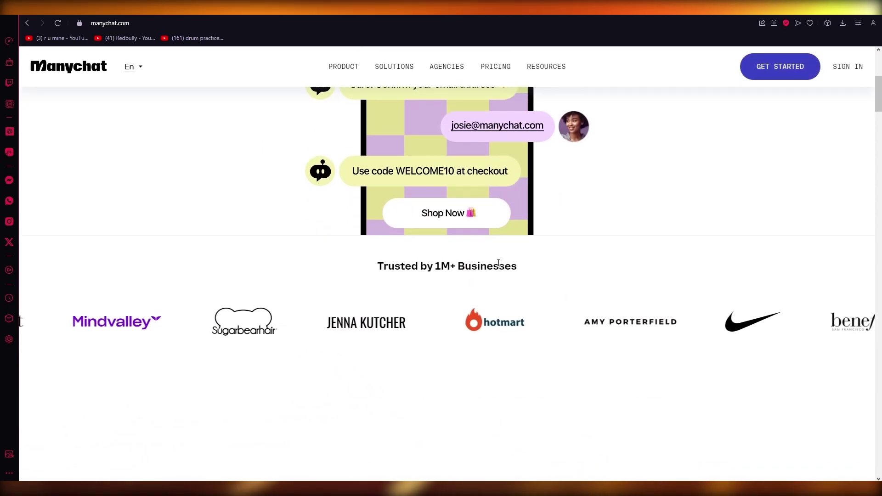
scroll(499, 261, "down", 5)
scroll(498, 262, "down", 3)
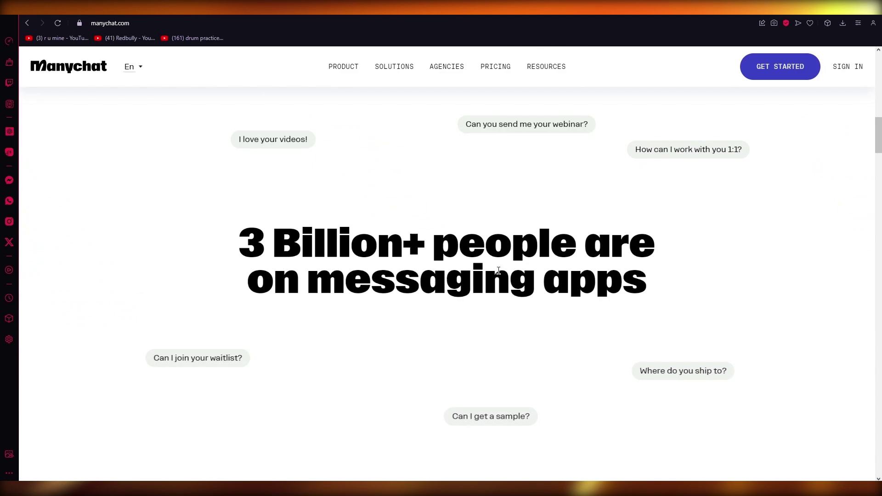
scroll(540, 296, "down", 2)
scroll(540, 297, "down", 10)
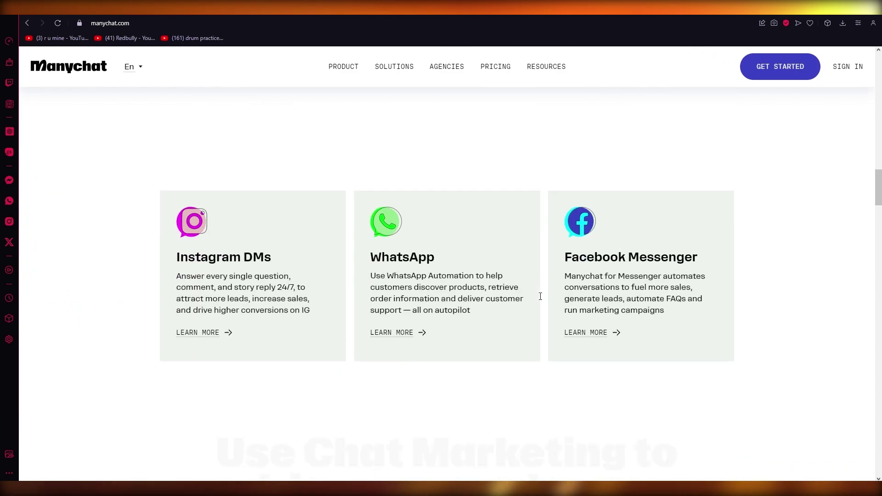
scroll(536, 180, "down", 3)
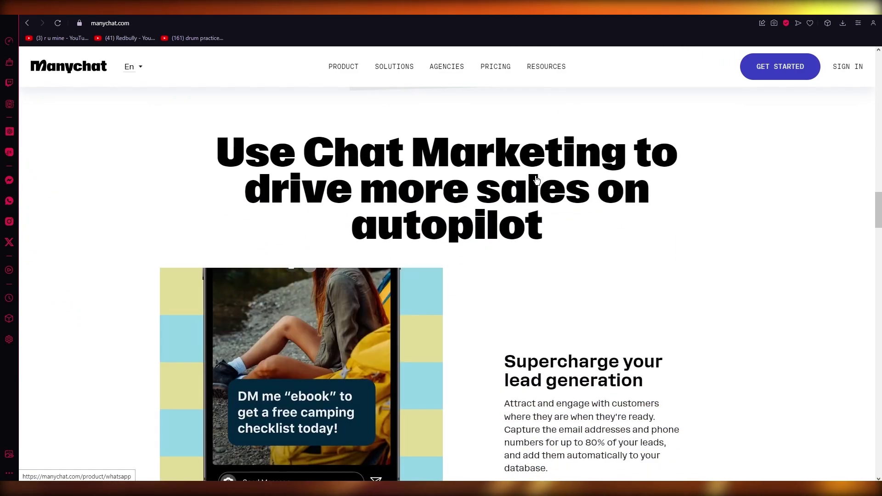
scroll(536, 180, "down", 9)
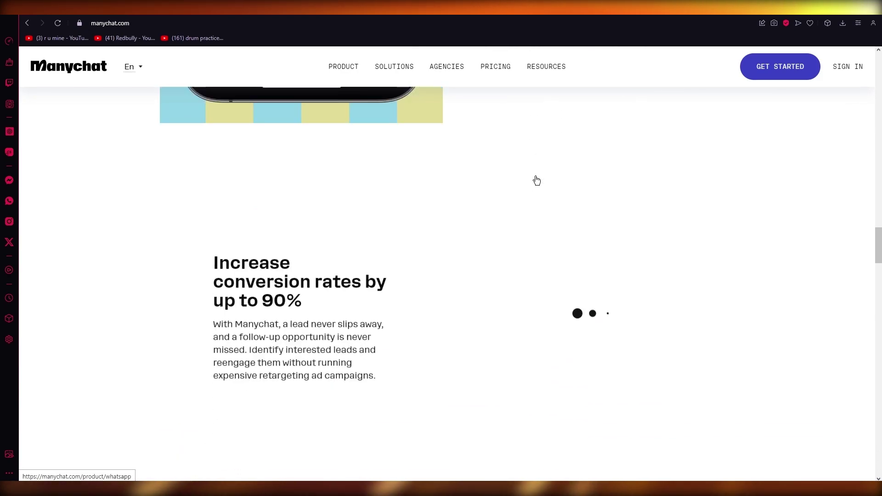
scroll(536, 180, "up", 20)
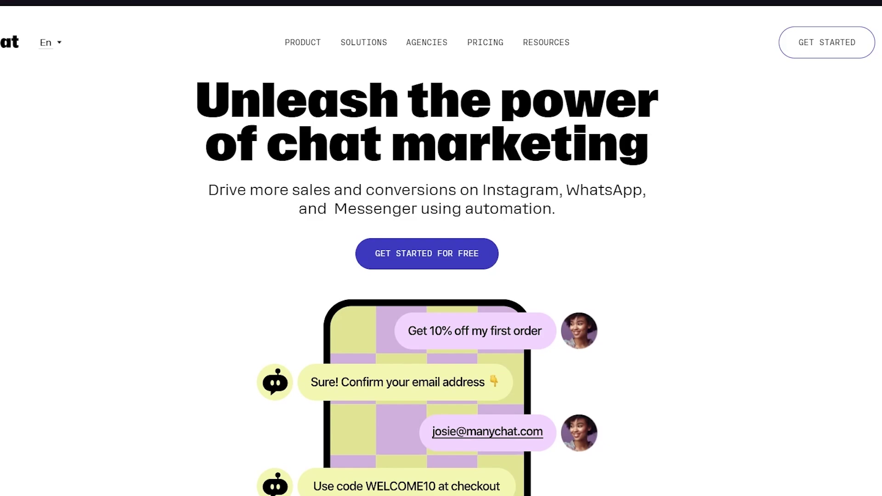
Step: Scroll the Manychat homepage down and back up to look over the landing page
scroll(581, 321, "down", 10)
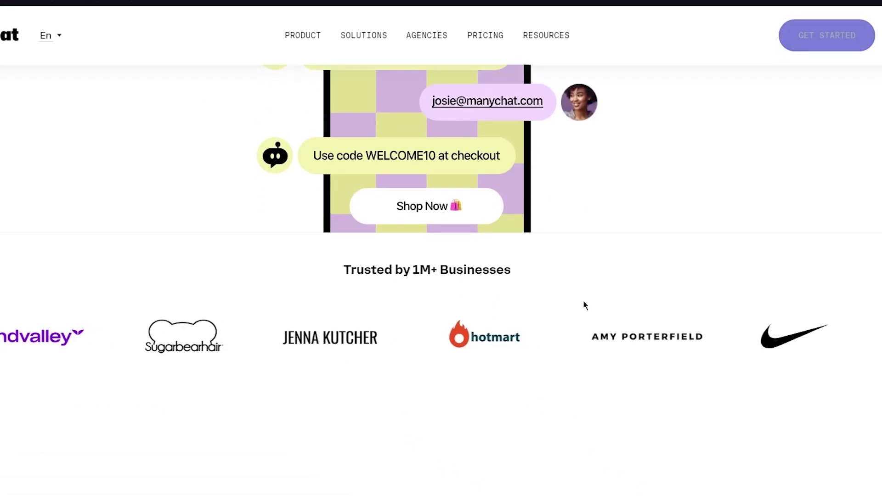
scroll(457, 268, "up", 10)
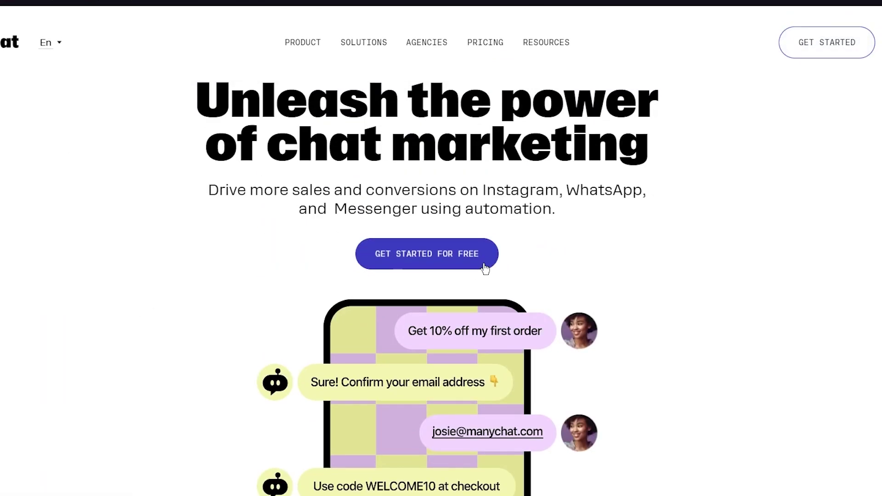
scroll(487, 268, "down", 5)
scroll(489, 268, "up", 5)
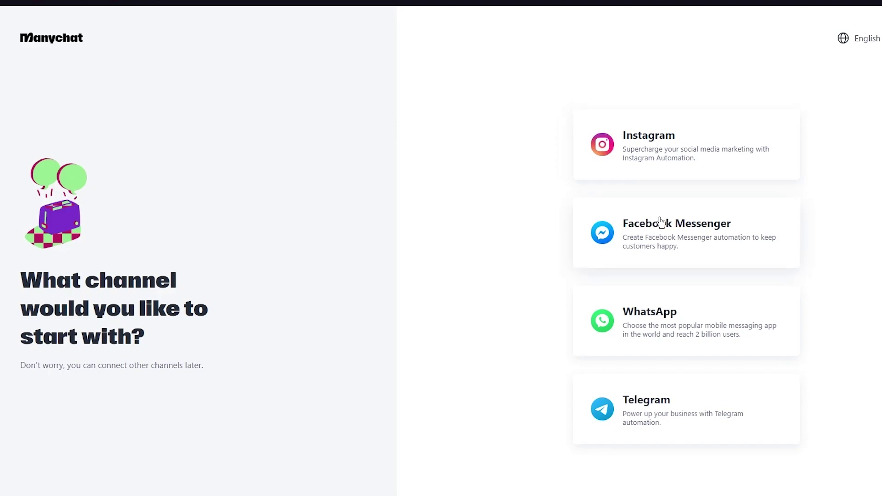
Step: Pick Facebook Messenger and sign up via Facebook, granting Manychat the requested permissions
left_click(583, 212)
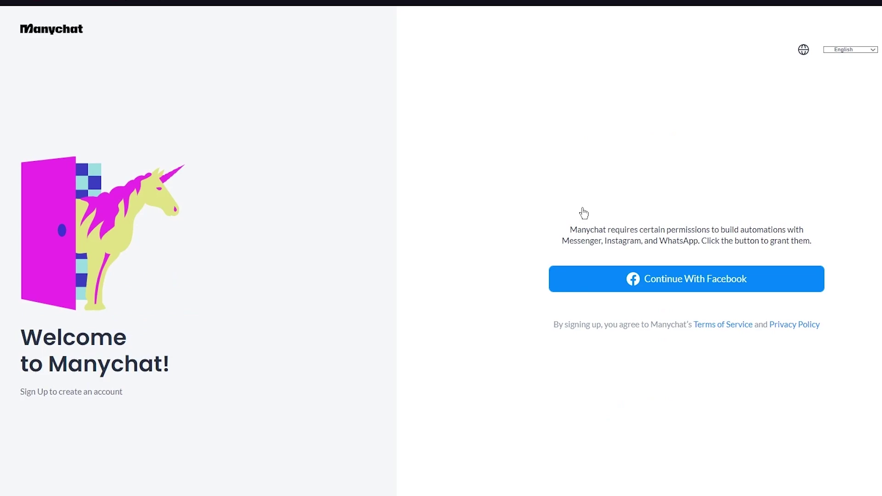
left_click(584, 289)
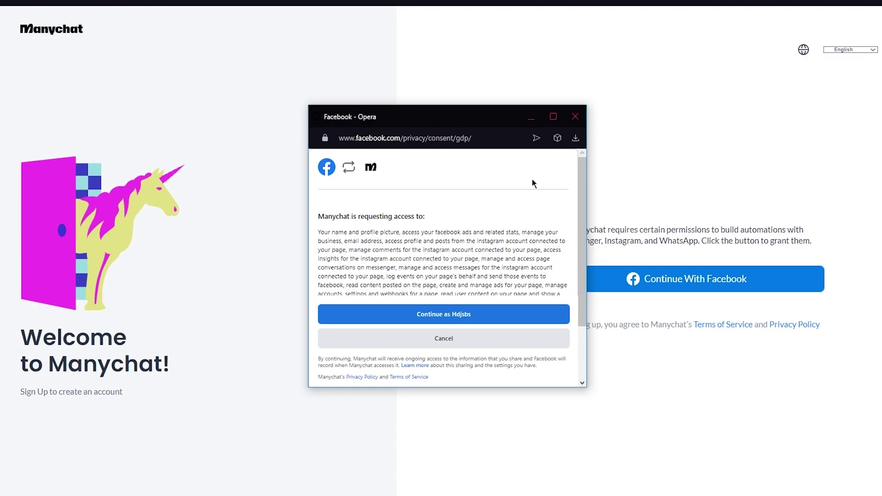
left_click(443, 314)
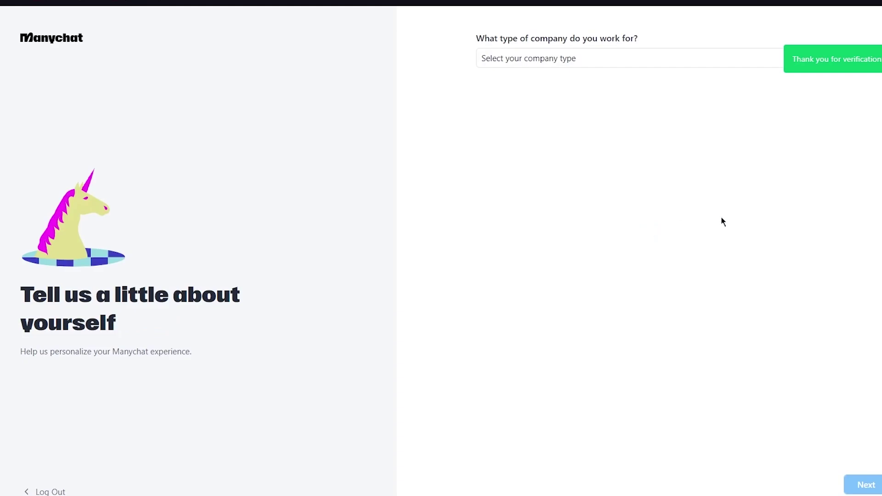
Step: Answer Business, Marketing, Marketing specialist and Medium (30-200) in the profile questionnaire, then continue
left_click(624, 56)
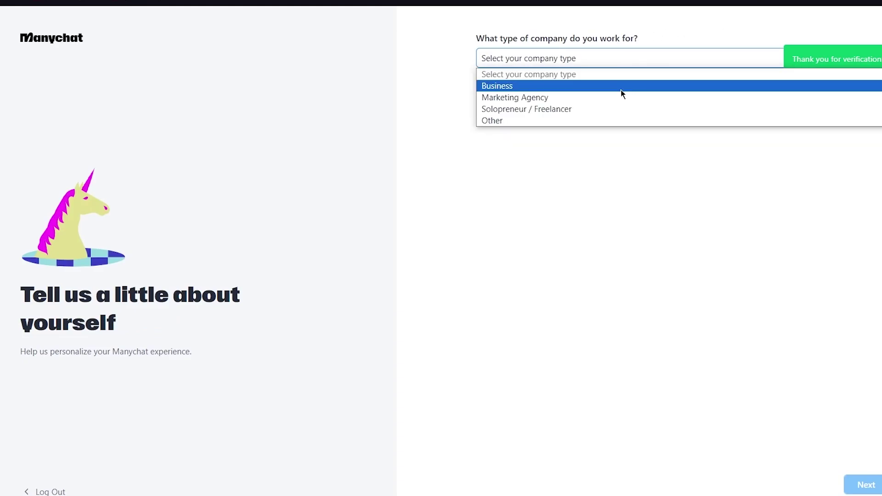
left_click(604, 86)
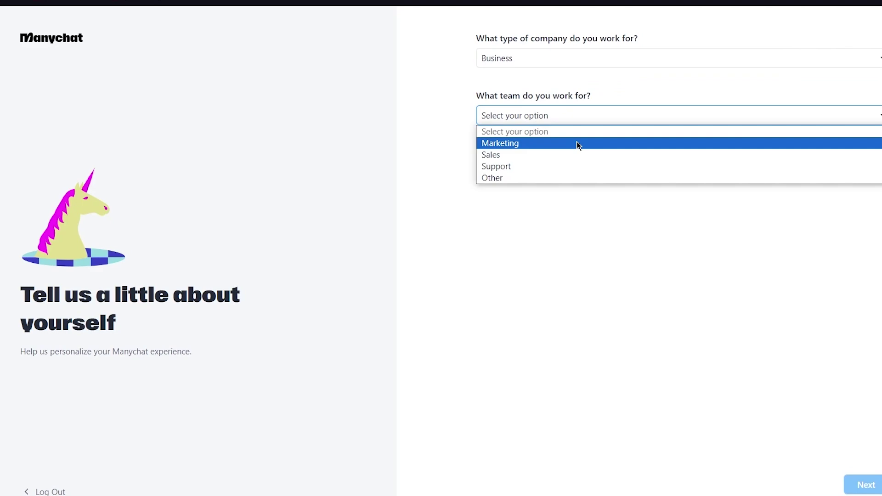
left_click(577, 142)
left_click(585, 177)
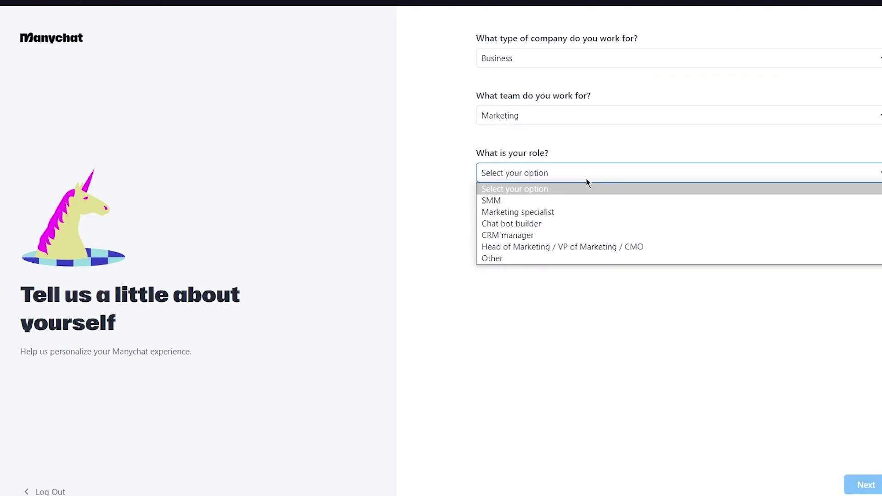
left_click(564, 211)
left_click(624, 235)
left_click(563, 269)
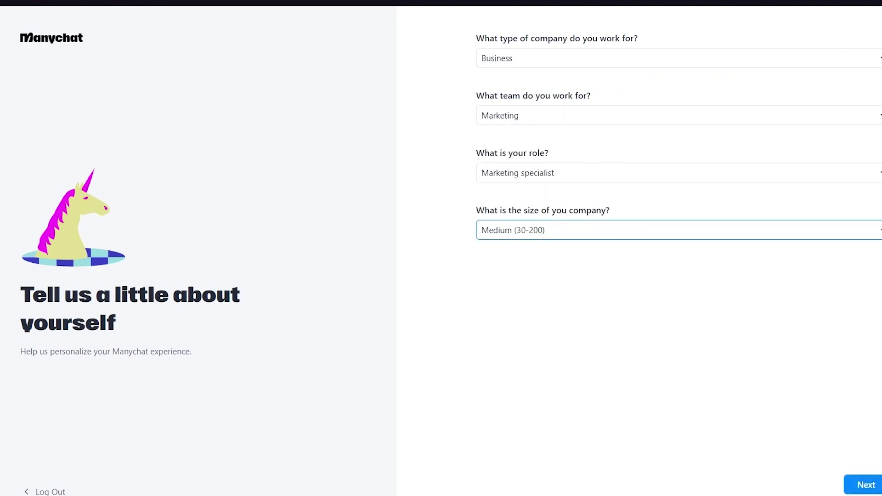
left_click(865, 483)
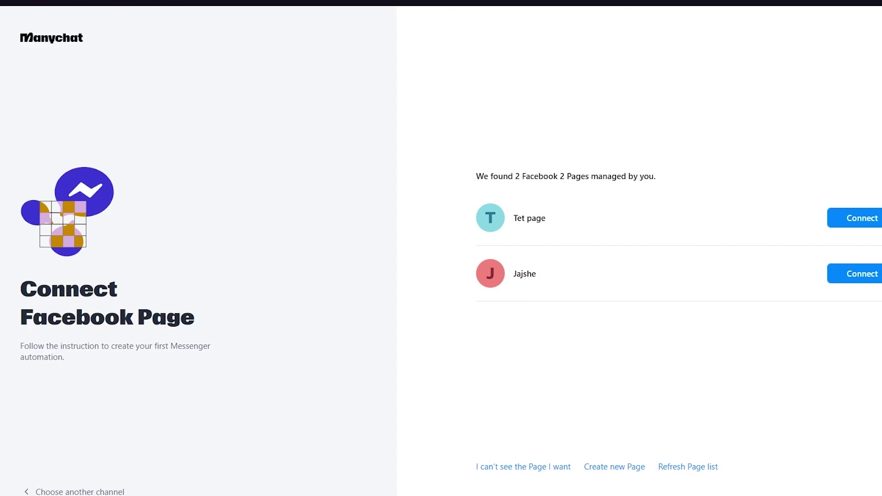
Step: Connect the second listed Facebook Page and take the free plan instead of the Pro trial
left_click(861, 275)
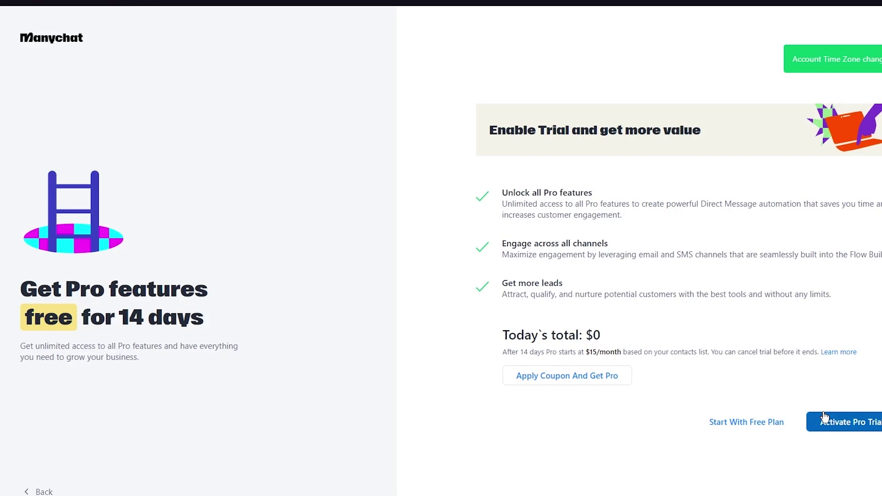
left_click(772, 417)
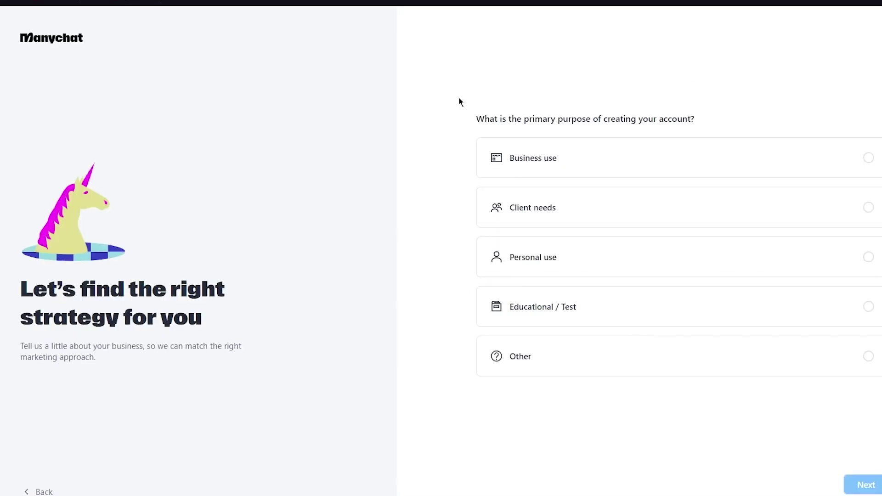
Step: Answer the onboarding questions with Personal use, Both, and Testing & evaluation
left_click_drag(572, 119, 767, 129)
left_click(766, 117)
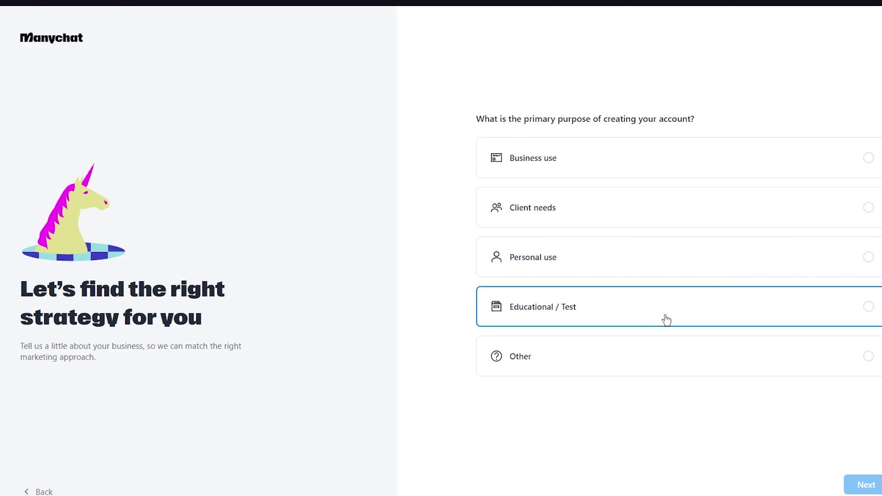
left_click(580, 252)
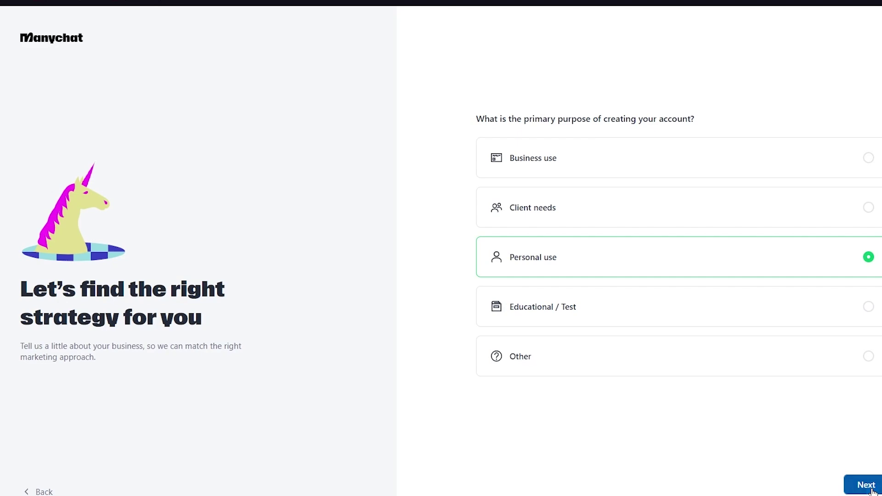
key("Return")
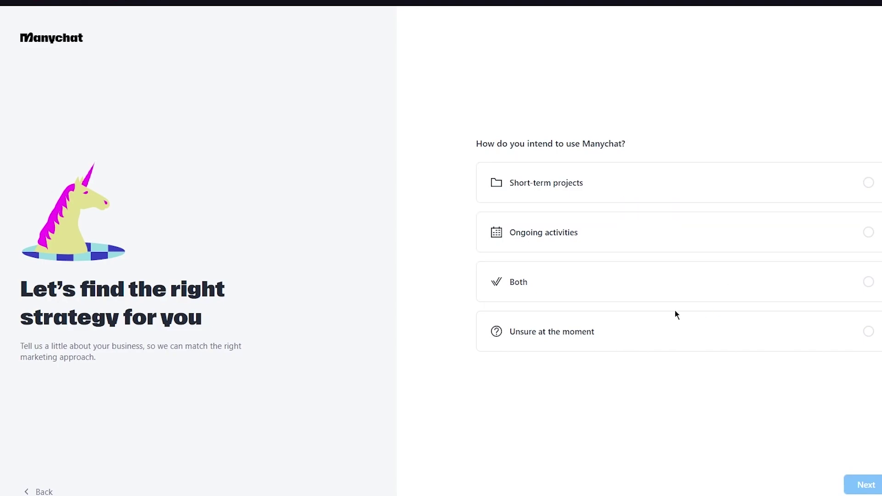
left_click(666, 283)
left_click(864, 484)
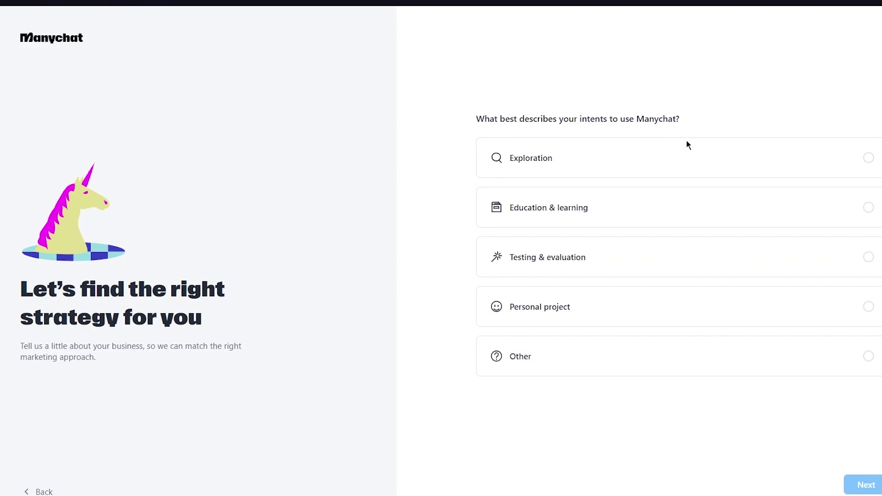
left_click(593, 268)
left_click(865, 491)
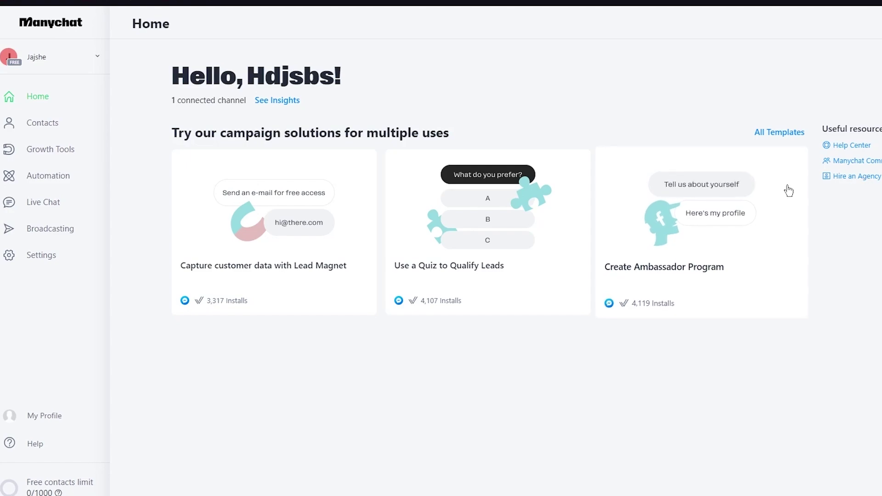
Step: Check the empty Contacts list, return Home, then go to the Growth Tools page
left_click(41, 126)
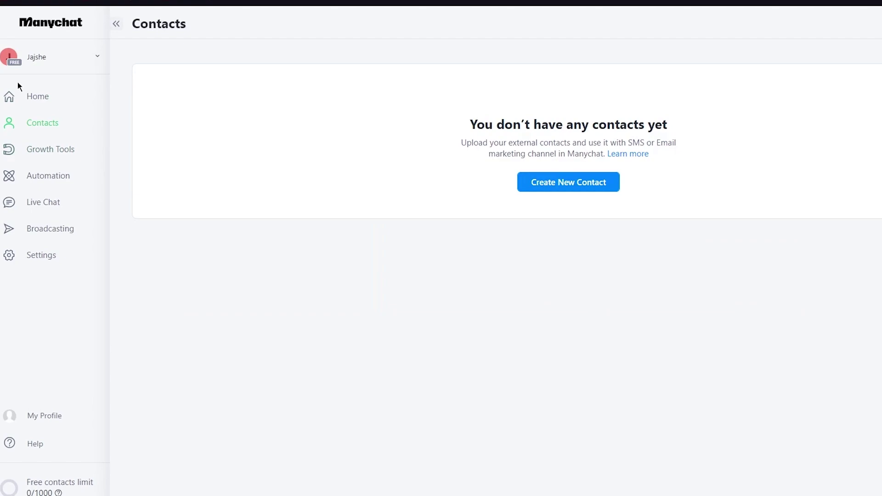
left_click(36, 94)
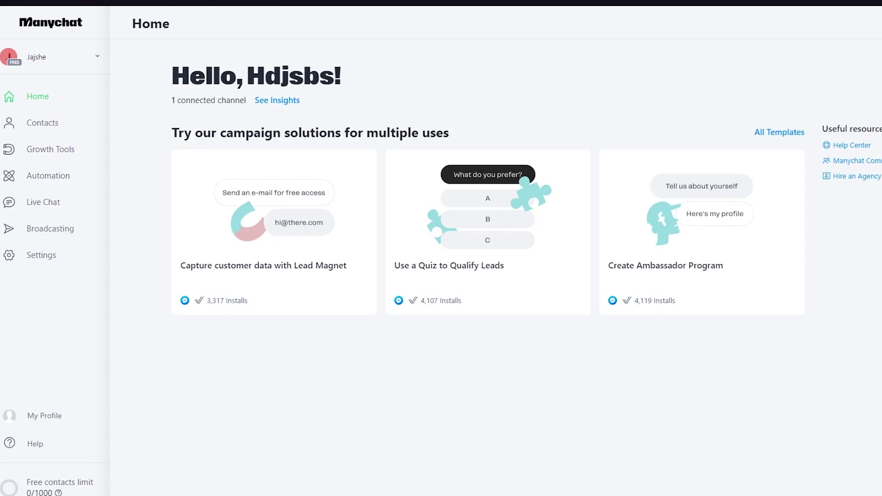
left_click(54, 148)
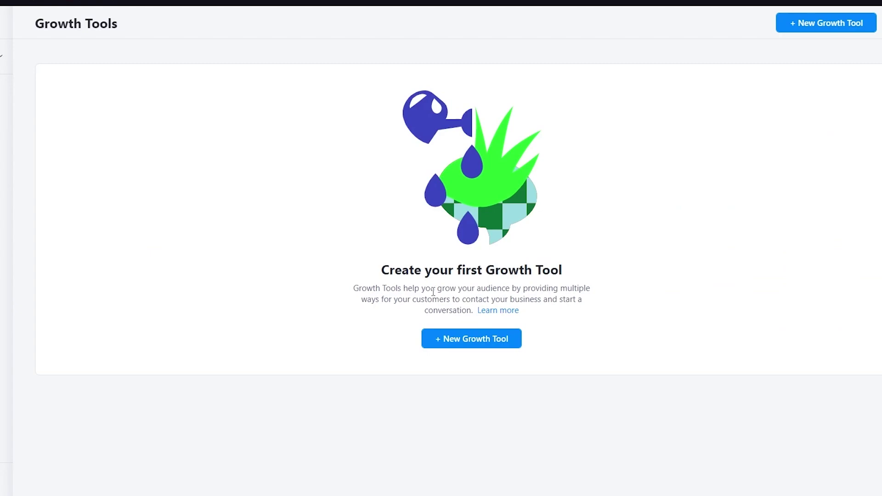
Step: Create a Facebook Ads JSON growth tool and inspect its 'User clicks a Facebook Ad' trigger settings
left_click(484, 341)
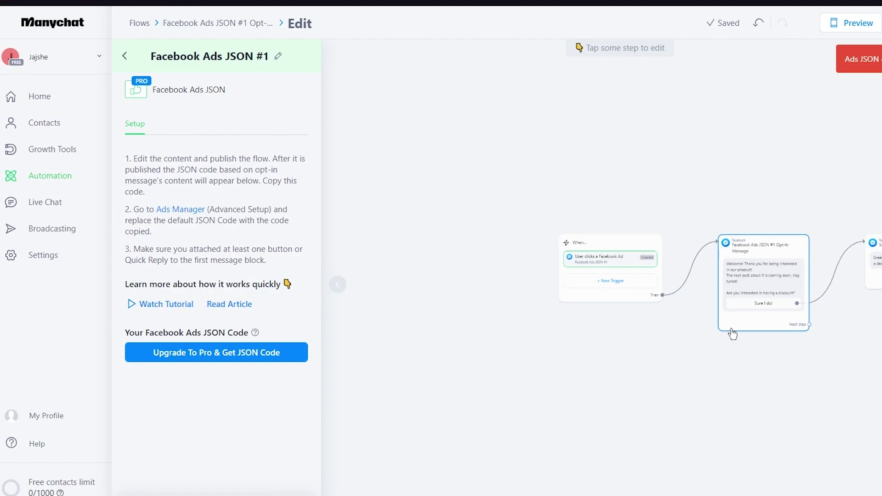
left_click(613, 299)
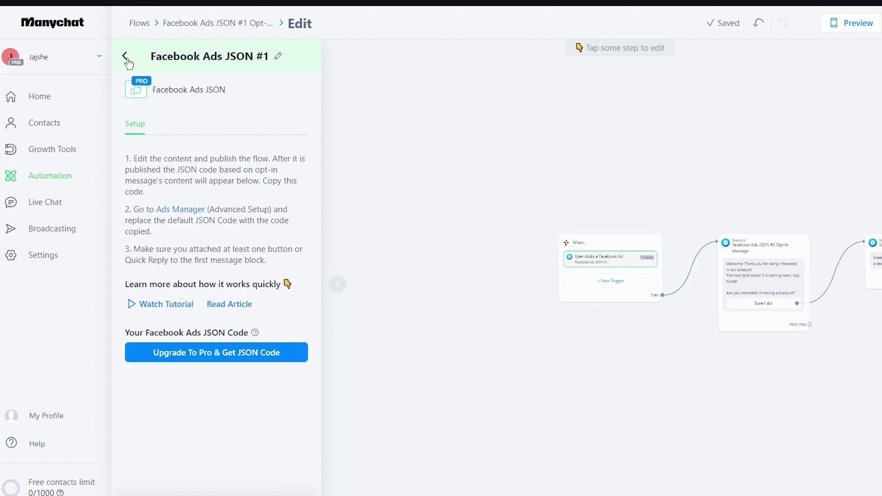
left_click(211, 172)
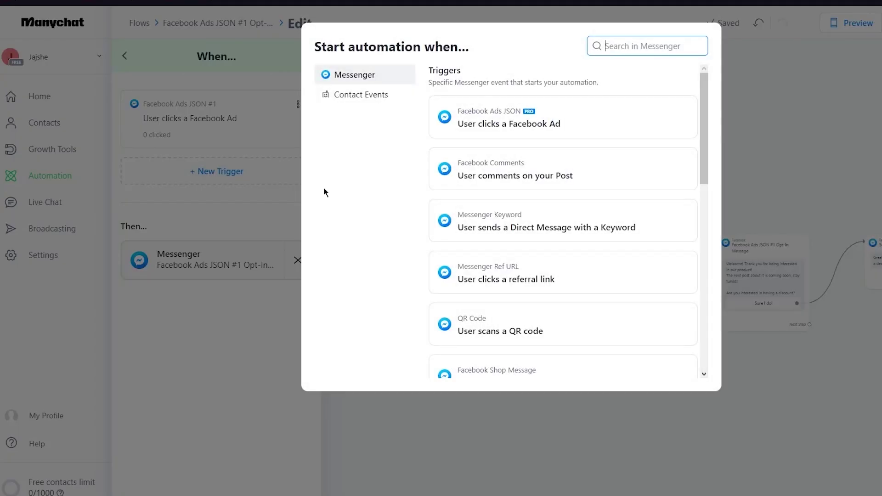
left_click(225, 205)
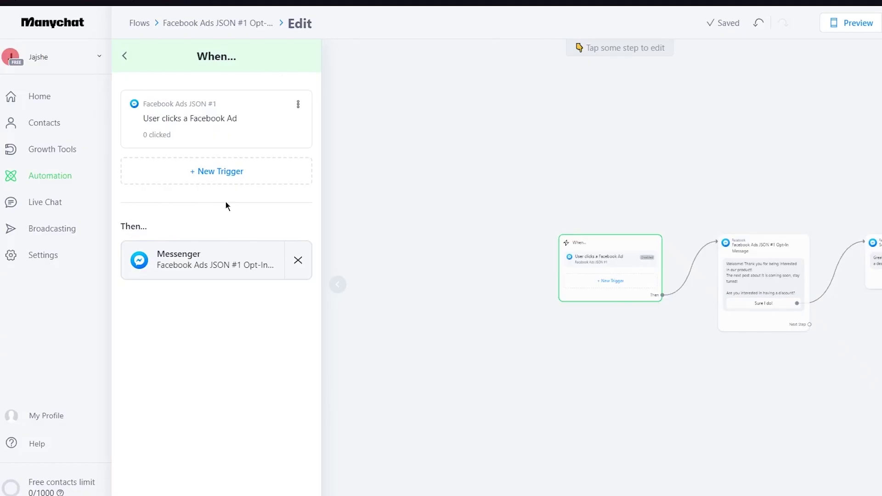
left_click(403, 152)
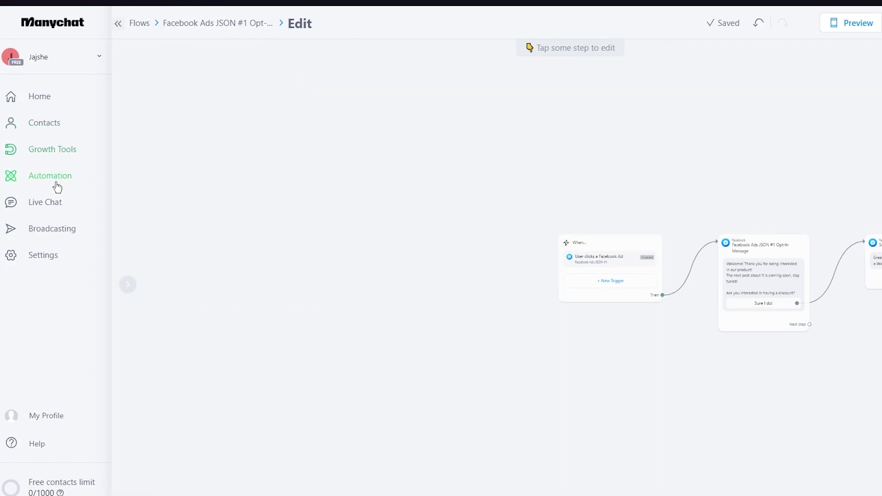
Step: Go to Live Chat from the left sidebar
left_click(55, 202)
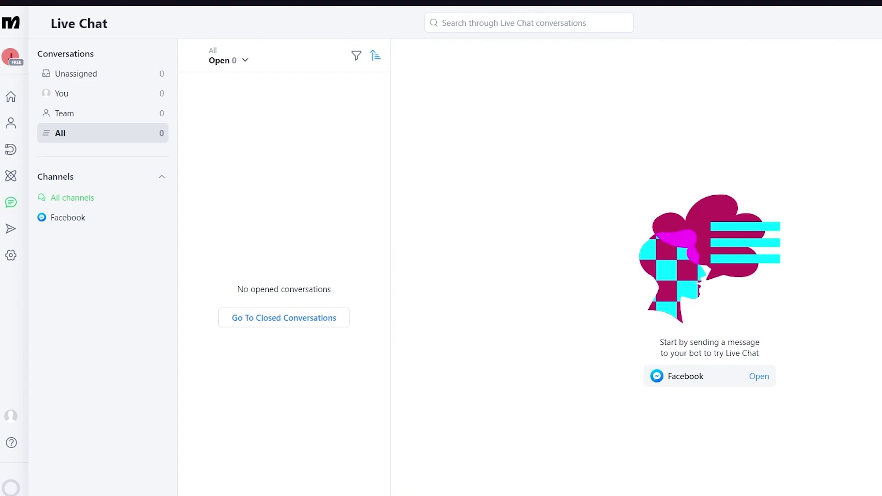
Step: View the empty Broadcasts page, then start and cancel a new contact on Contacts
mouse_move(14, 236)
left_click(65, 240)
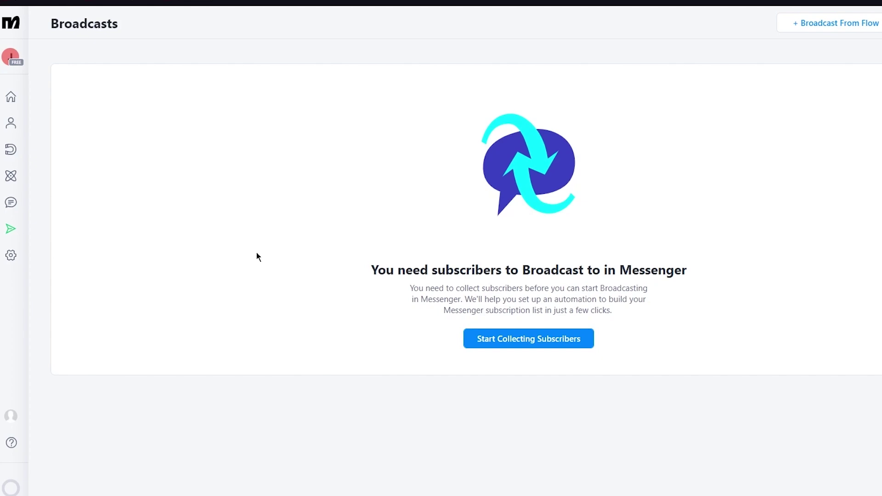
left_click(11, 125)
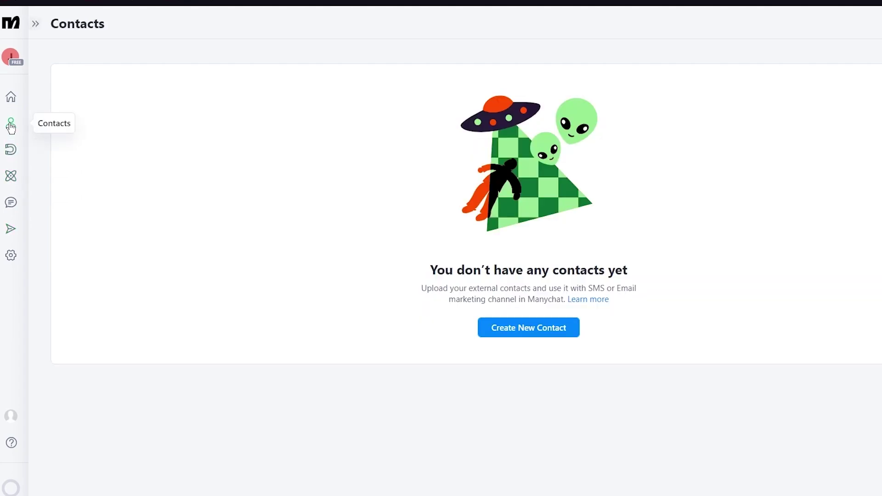
left_click(538, 327)
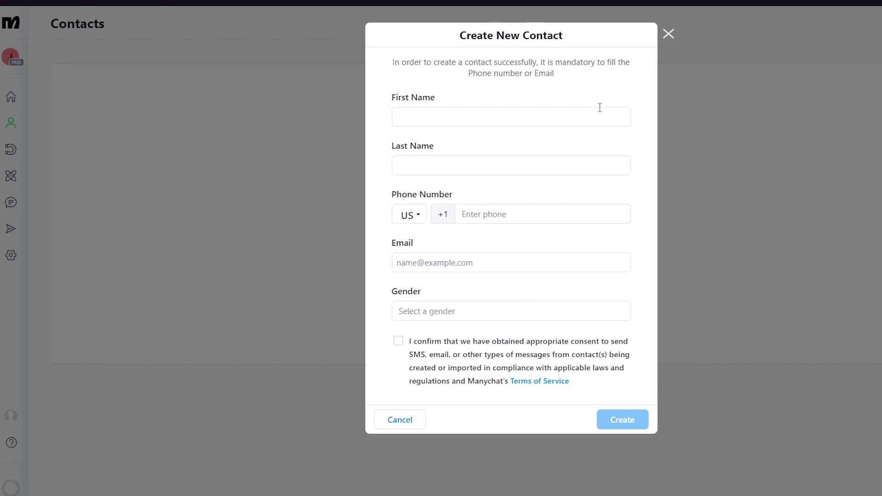
left_click(668, 34)
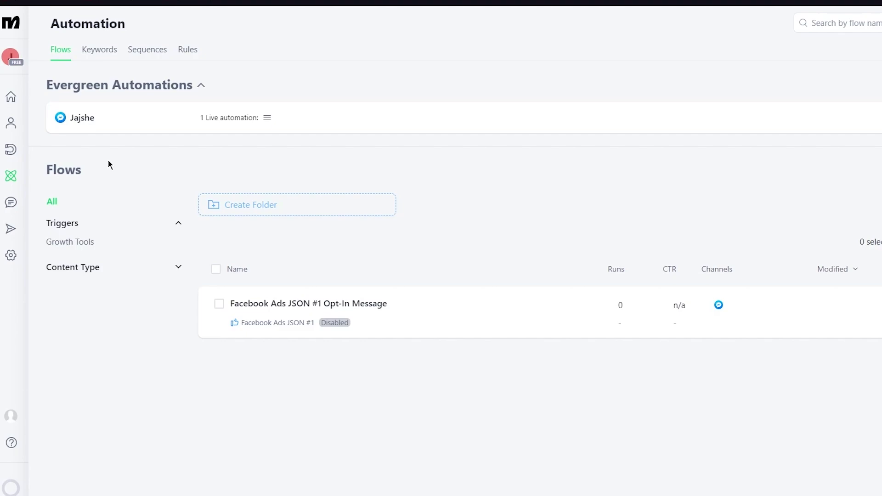
Step: Browse the Keyword triggers and Sequences pages, then return to the flows list
left_click(98, 55)
left_click(145, 54)
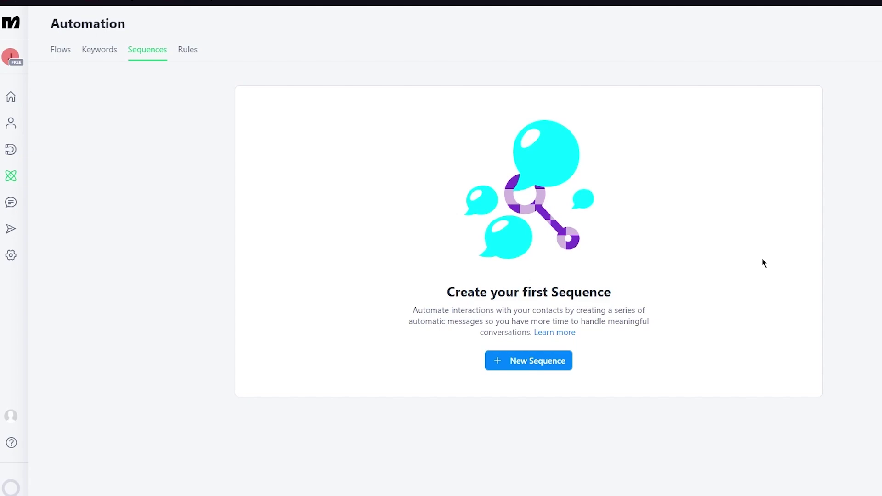
left_click(61, 51)
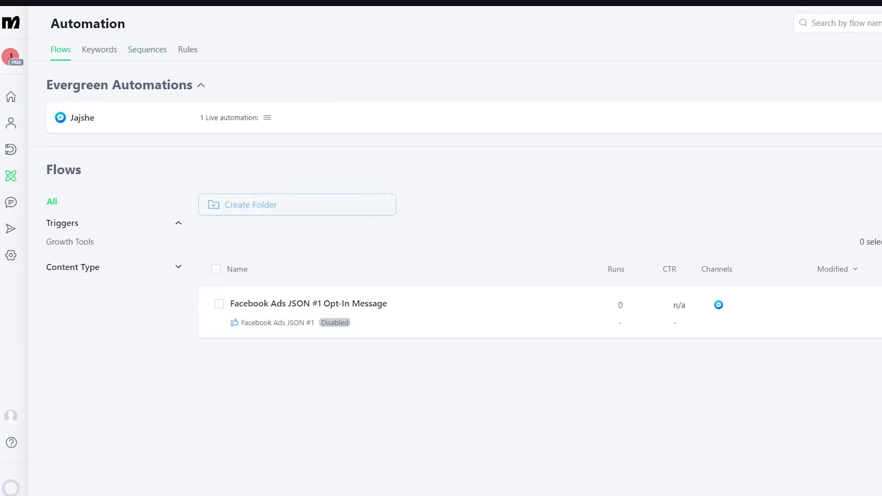
Step: Start a new flow from the 'Capture customer data with Lead Magnet' template, dismissing the welcome tip
left_click(607, 123)
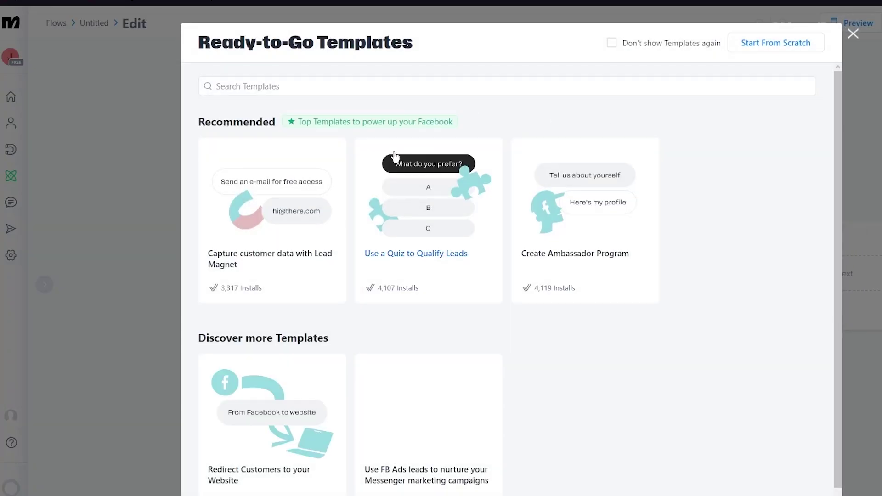
scroll(335, 326, "down", 1)
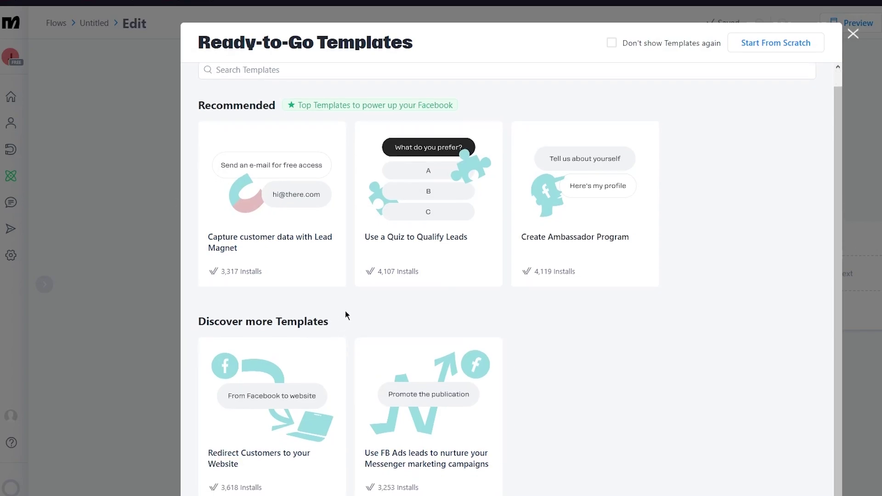
scroll(363, 331, "up", 1)
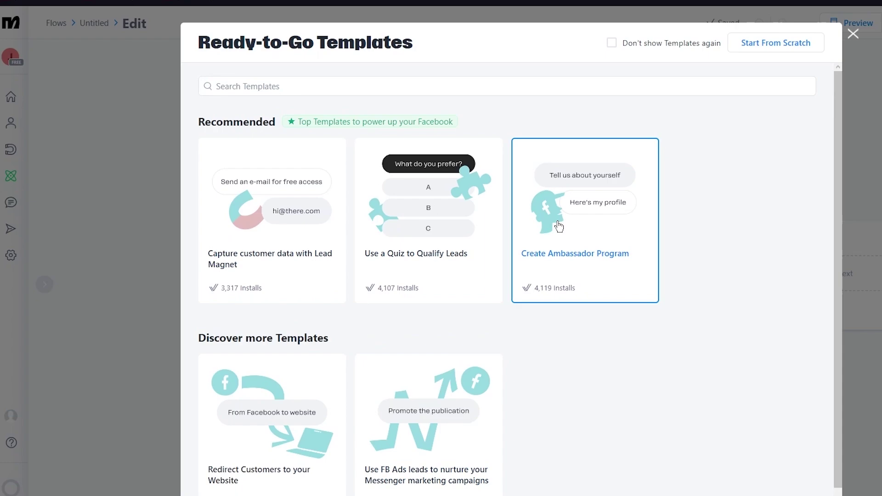
left_click(262, 230)
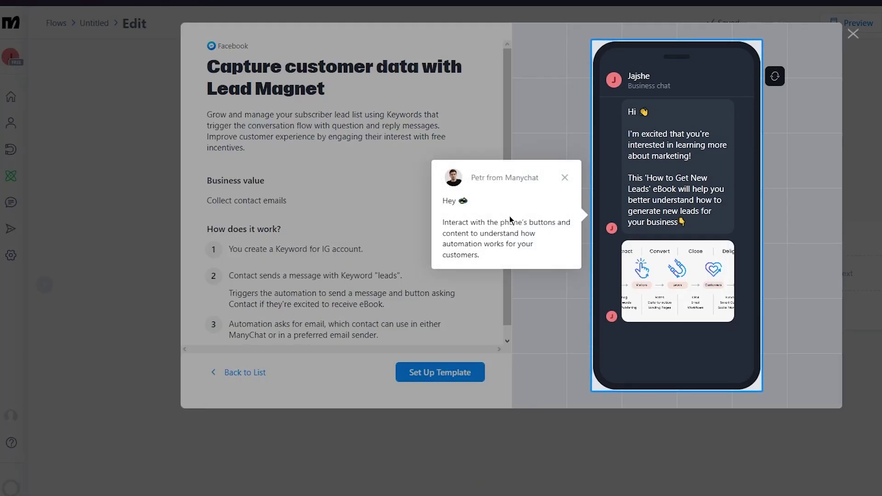
left_click(564, 178)
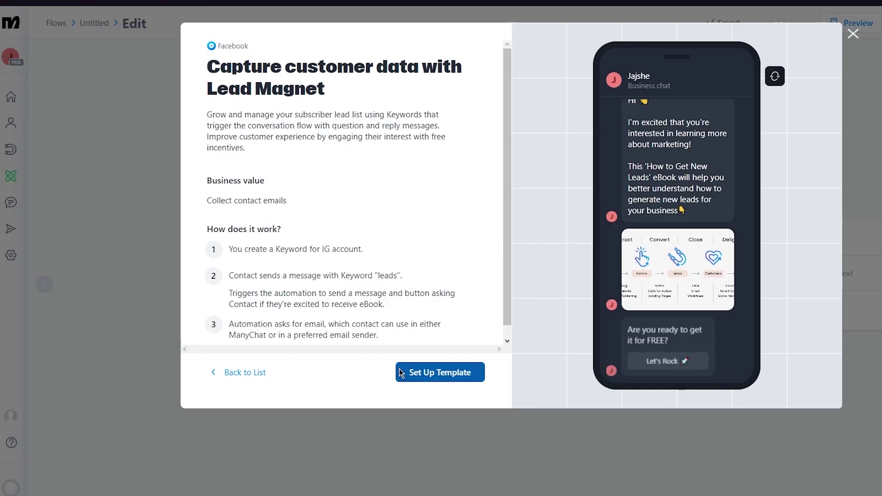
left_click(401, 372)
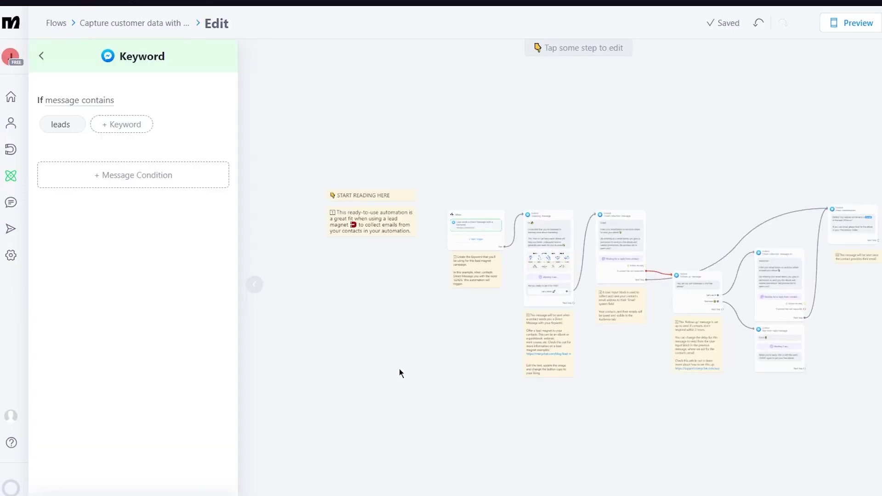
Step: Add 'facebook' as a second trigger keyword, keeping the 'message contains' match type
left_click(73, 104)
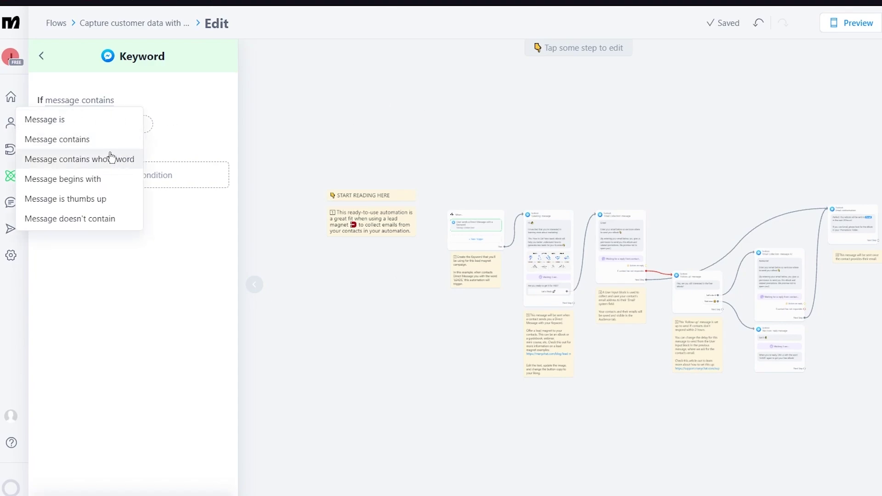
left_click(76, 139)
left_click(122, 127)
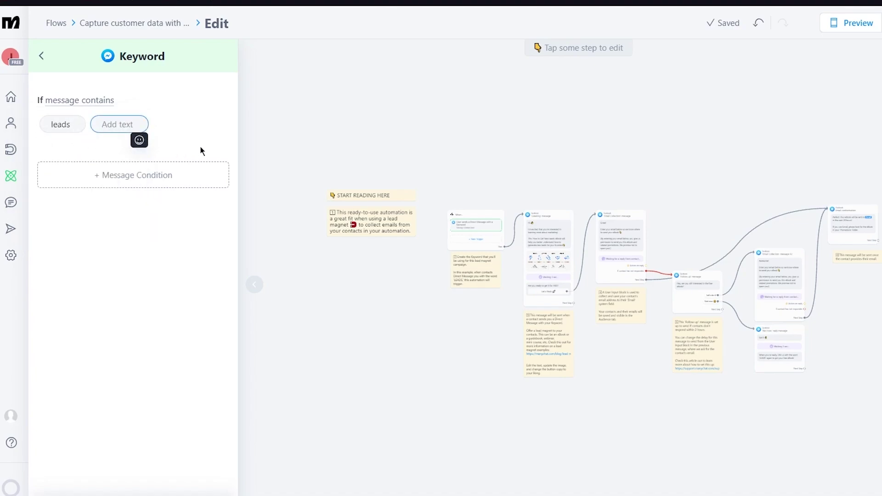
type("facebook")
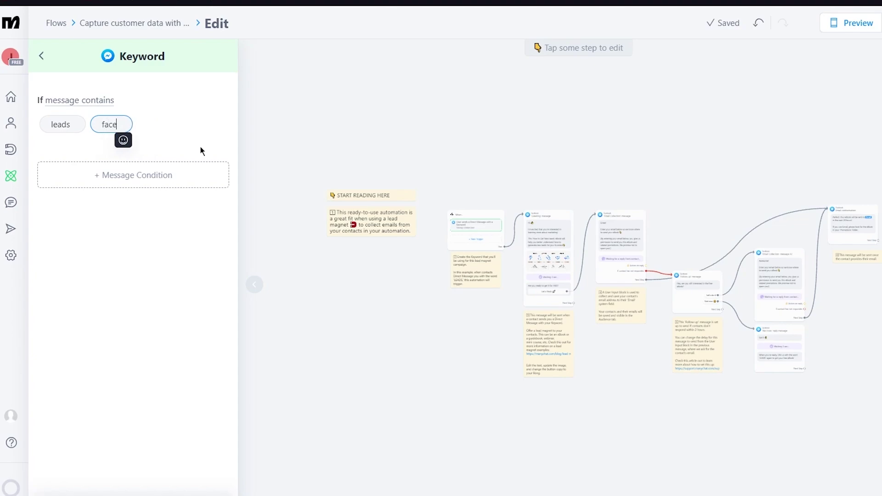
key("Return")
Step: Delete the extra message condition and close the keyword trigger settings
left_click(152, 182)
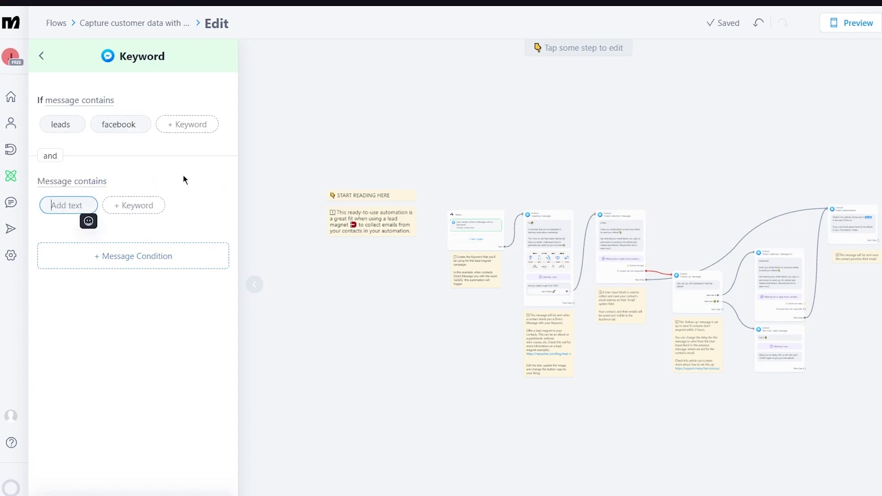
left_click(84, 181)
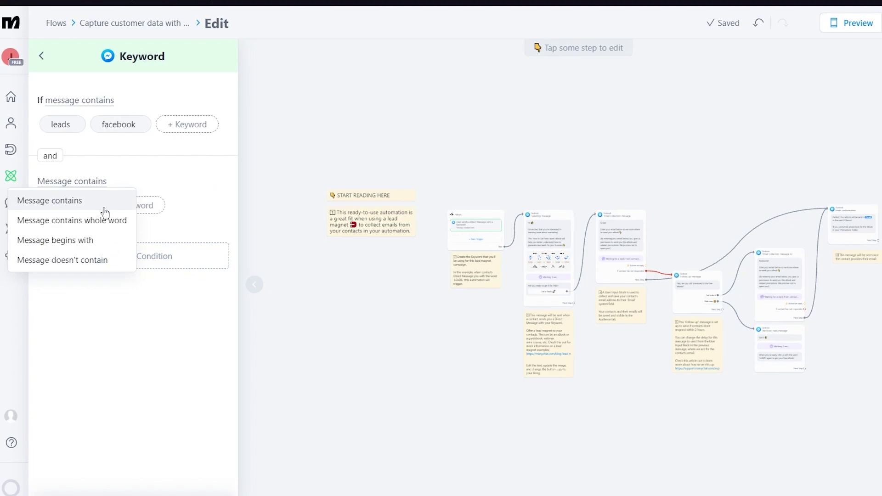
left_click(197, 169)
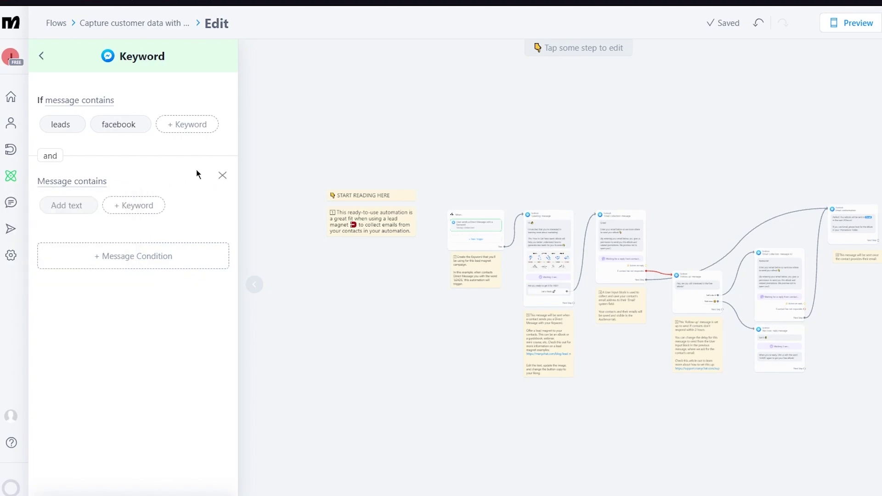
left_click(230, 174)
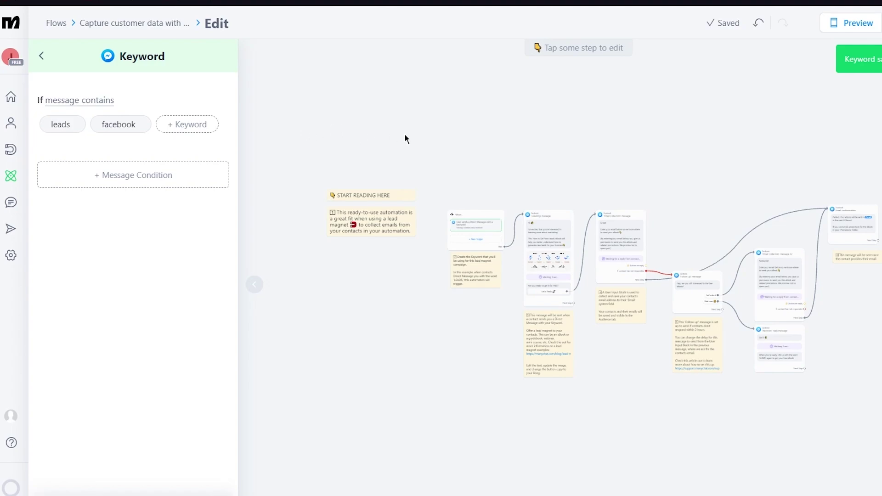
left_click(368, 135)
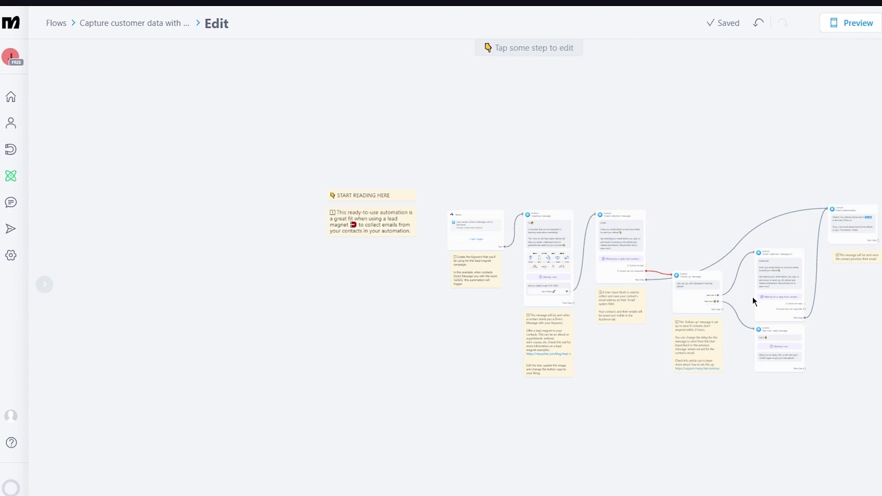
Step: Read the 'START READING HERE' introductory note about the automation
left_click(783, 288)
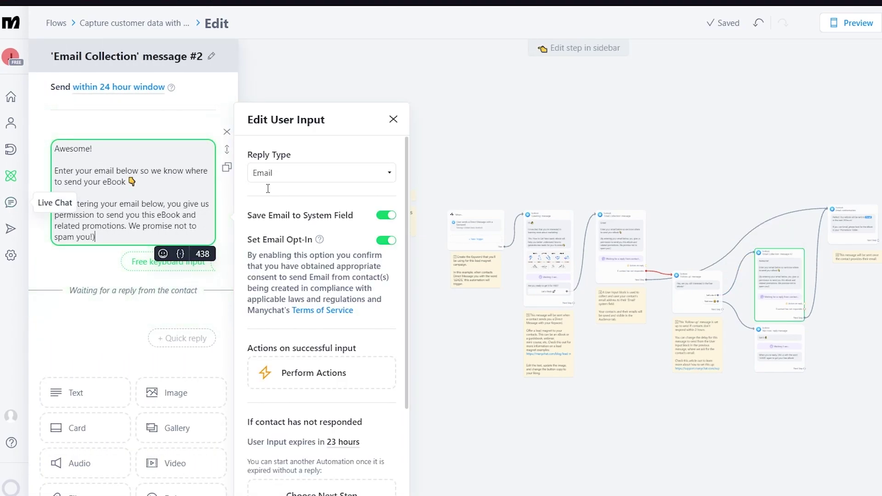
left_click(339, 201)
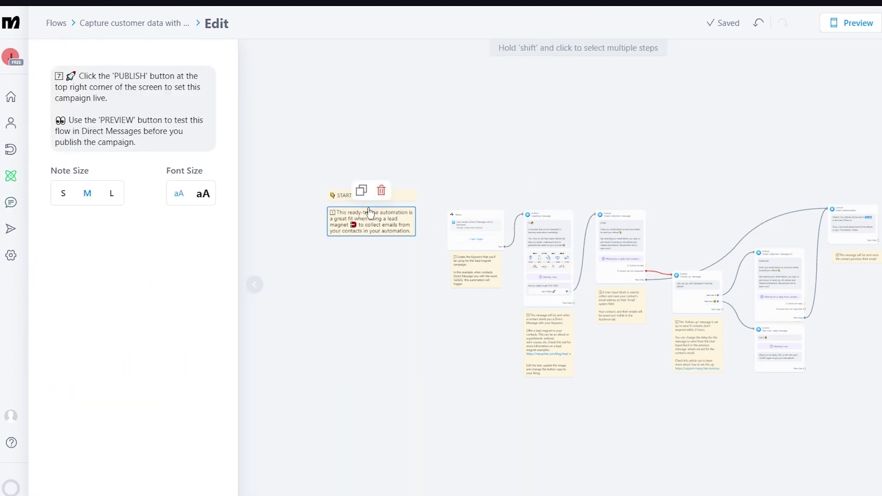
left_click(349, 219)
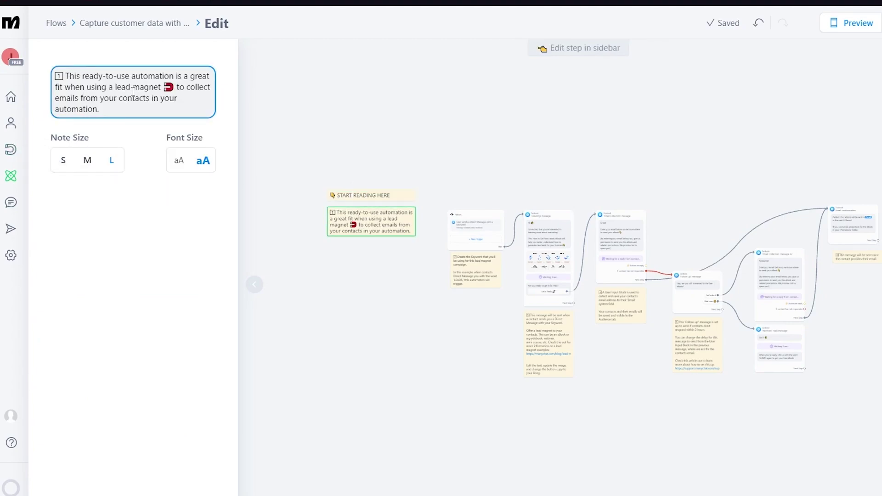
left_click(485, 225)
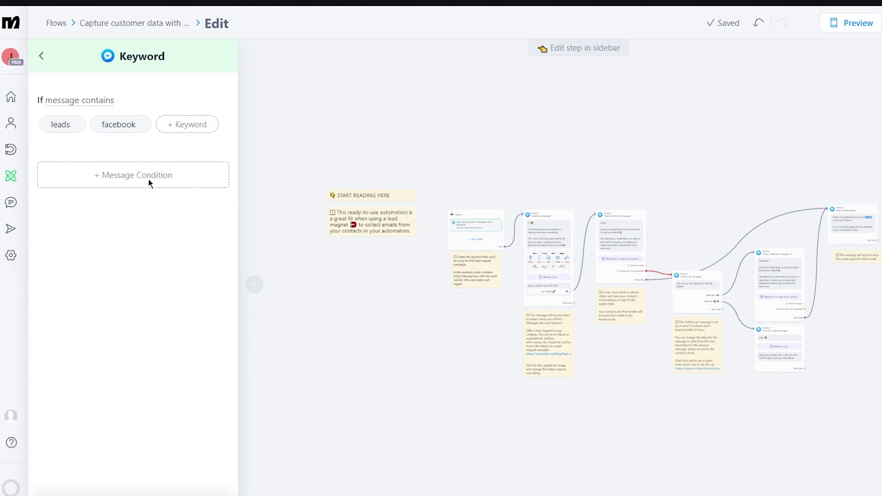
left_click(453, 246)
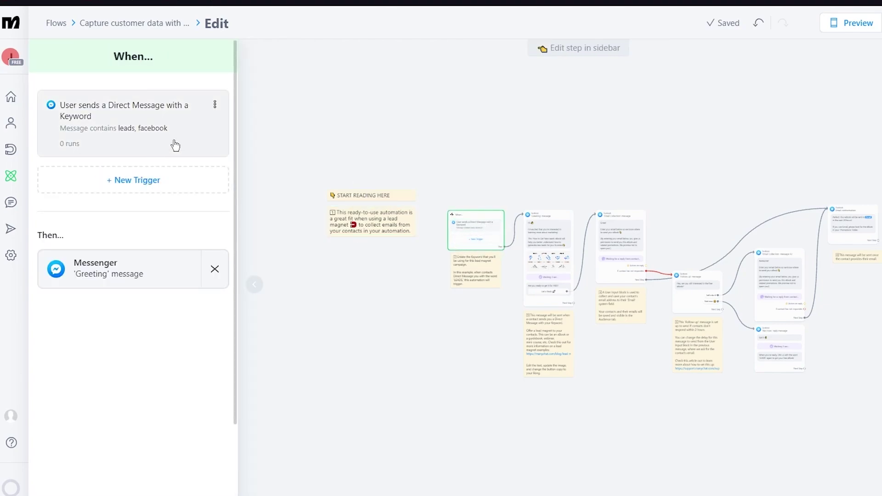
left_click(487, 269)
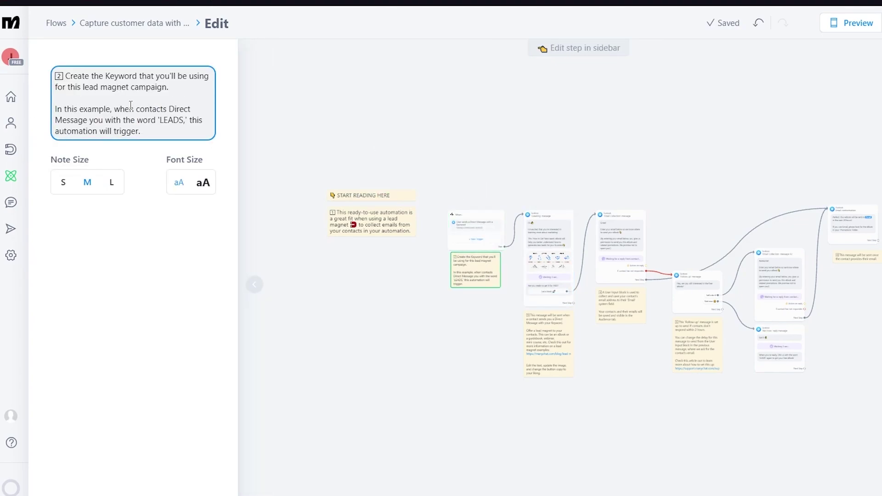
left_click(560, 236)
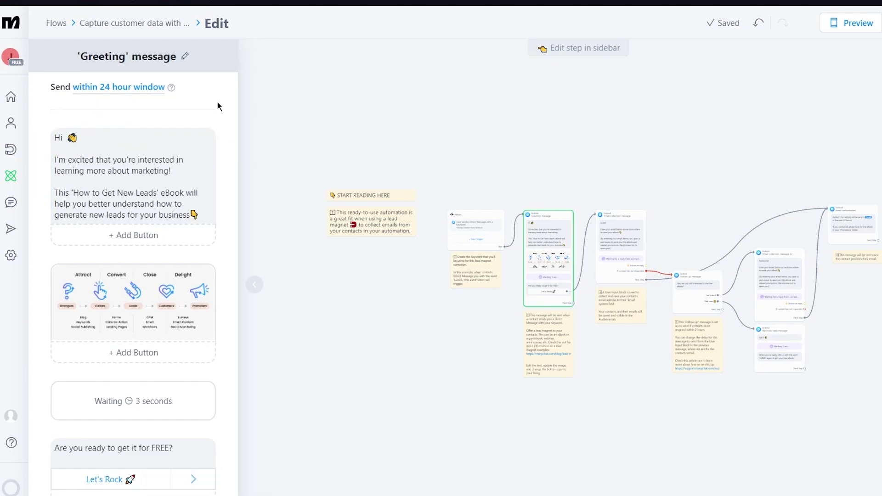
left_click(639, 226)
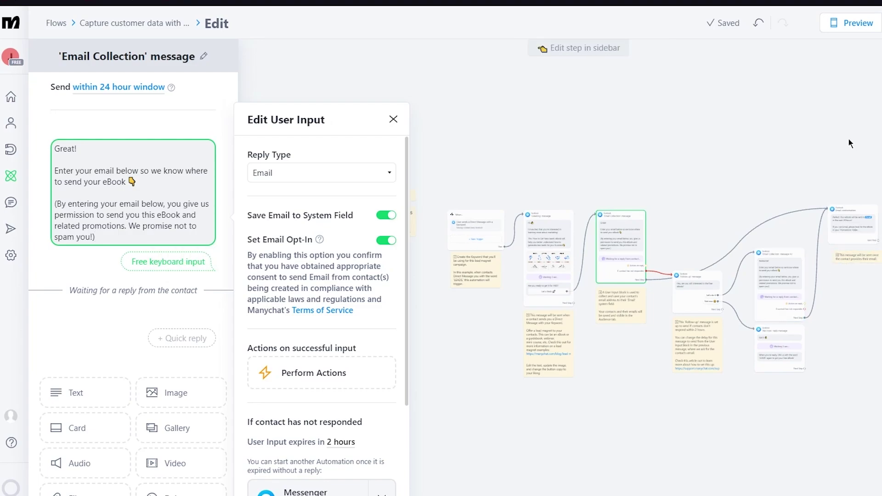
Step: Close the Email Collection reply settings and message editor to show the full Lead Magnet flow
key("Escape")
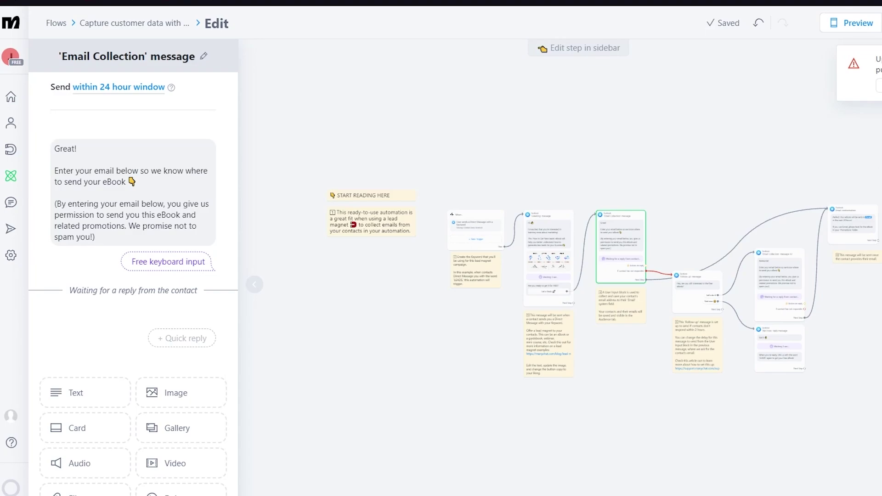
key("Escape")
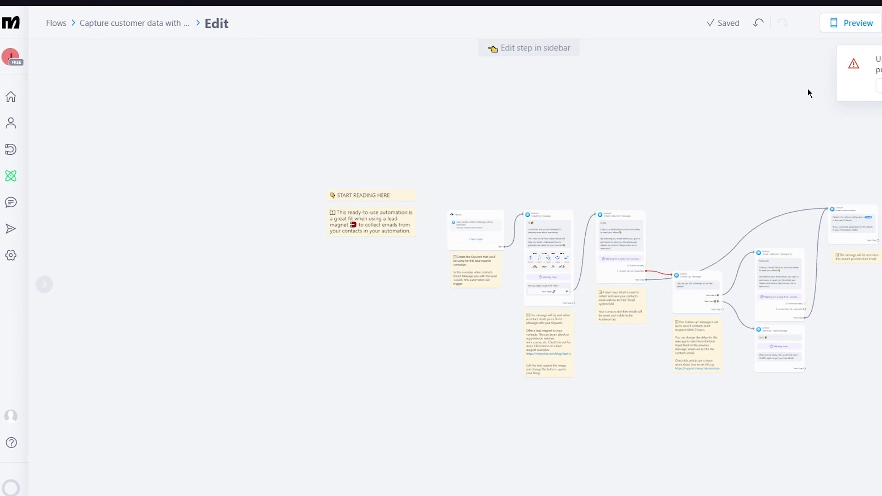